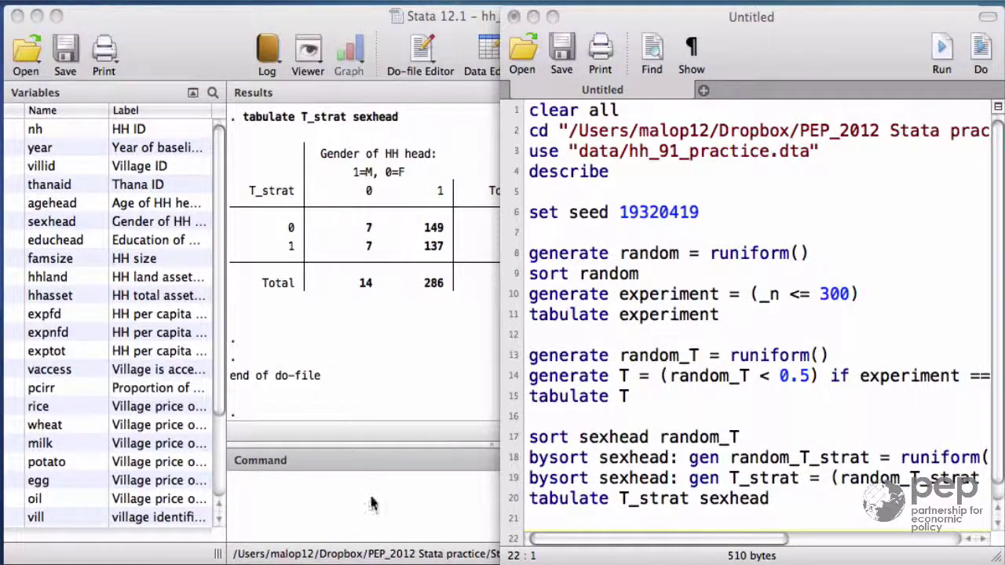
left_click(374, 507)
type("br")
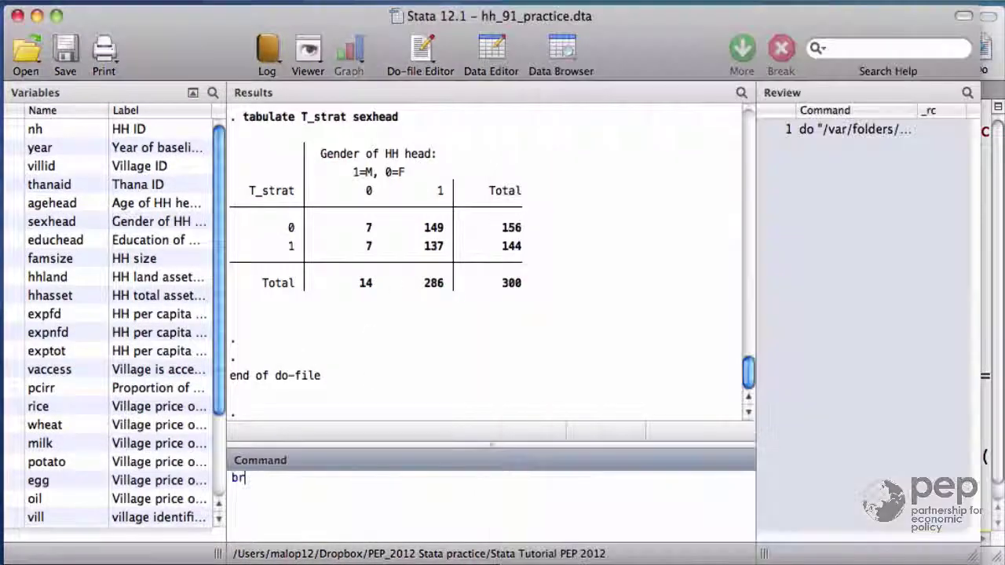
type("owse")
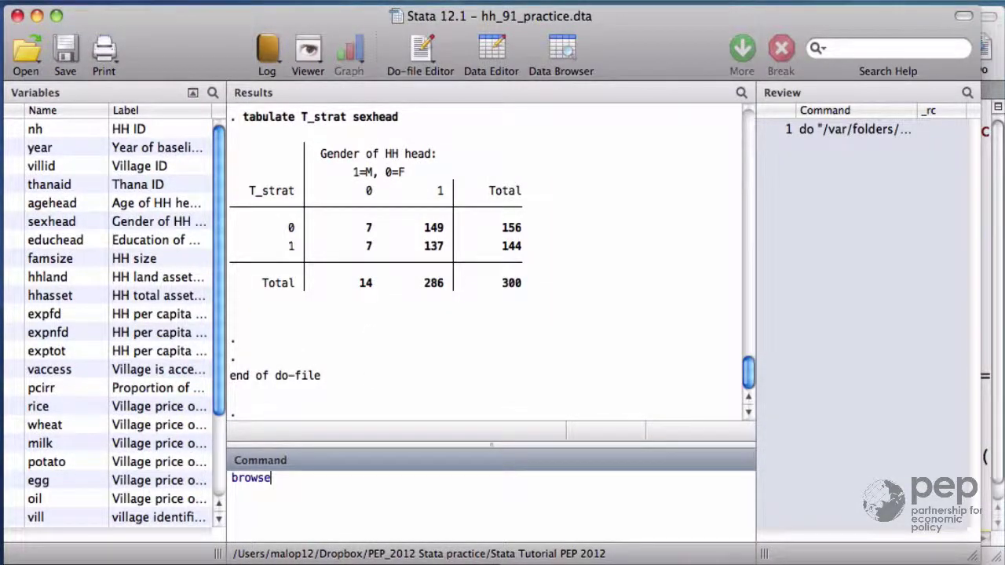
key("Return")
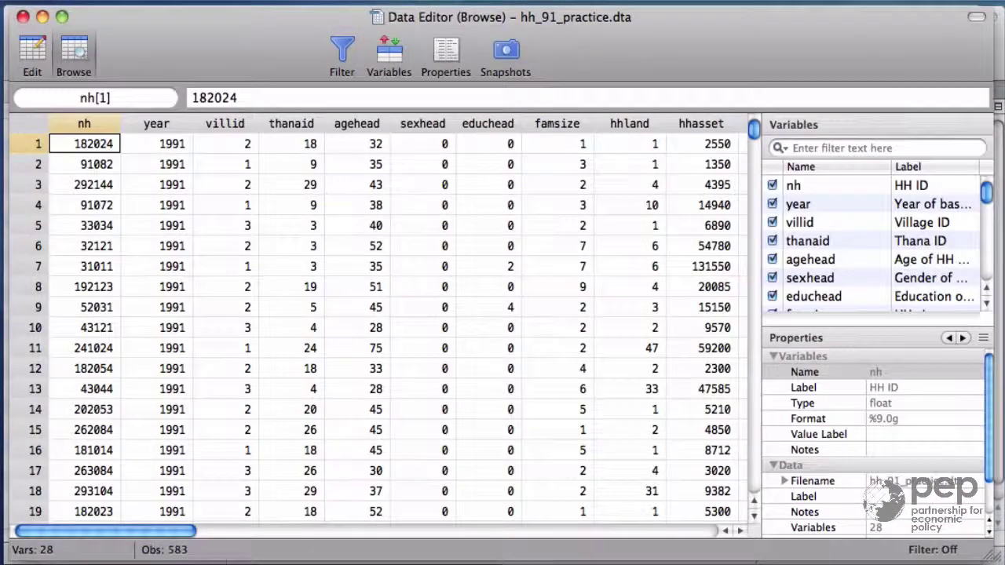
left_click(86, 124)
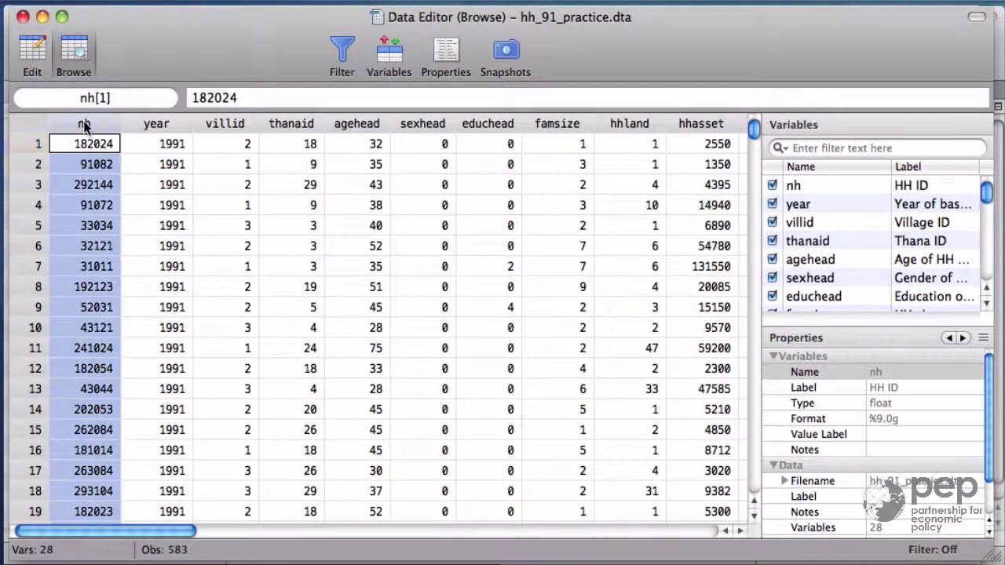
left_click(210, 124)
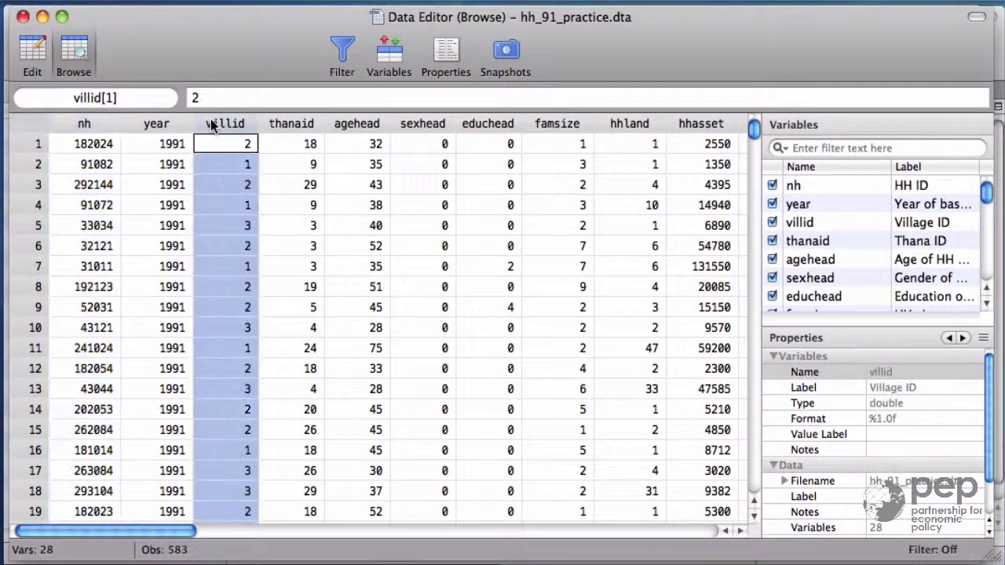
left_click(281, 124)
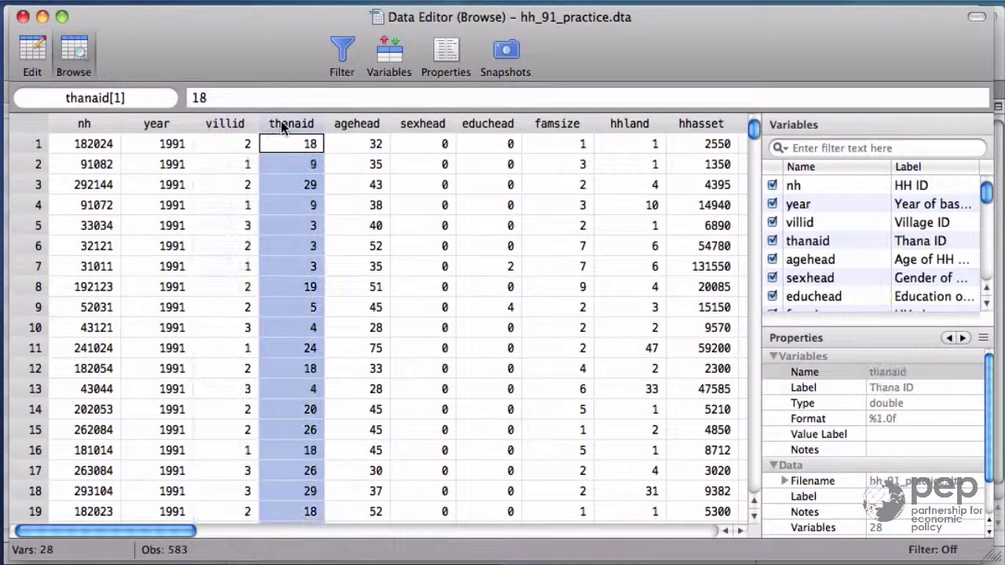
left_click(22, 17)
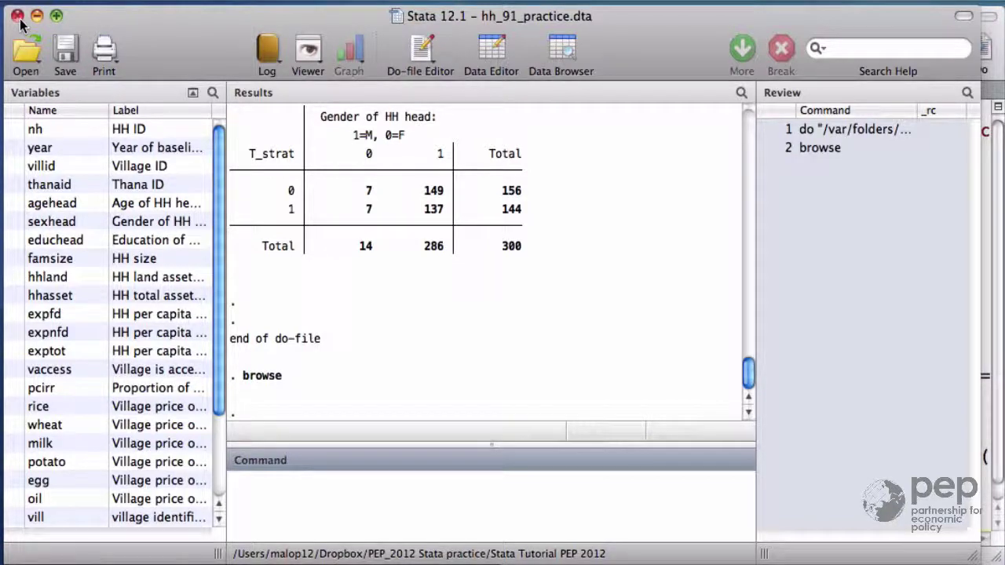
Run tab vill to list household counts per village, then return to the do-file.
type("tab vill")
key("Return")
scroll(347, 234, "up", 10)
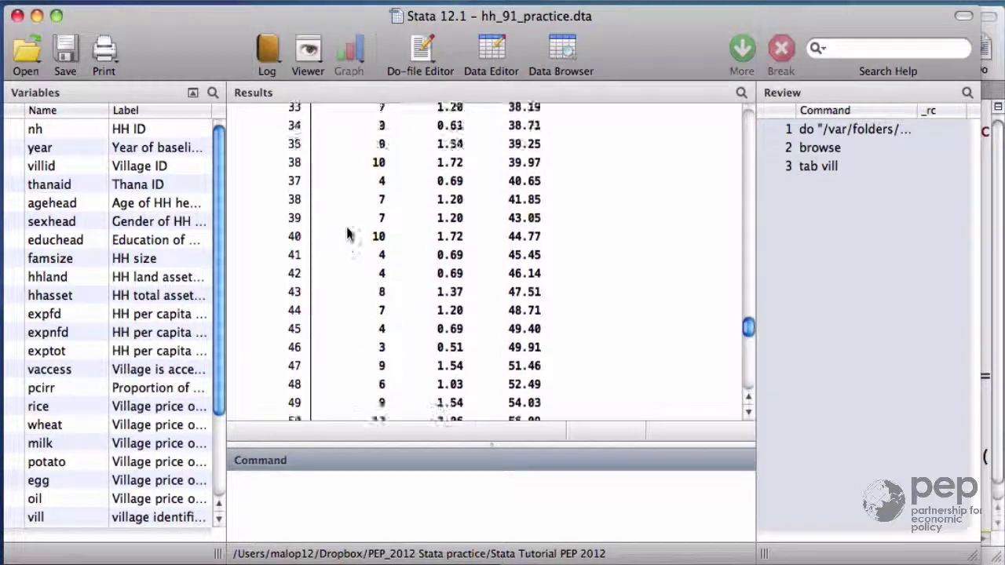
scroll(348, 234, "up", 15)
scroll(348, 234, "down", 4)
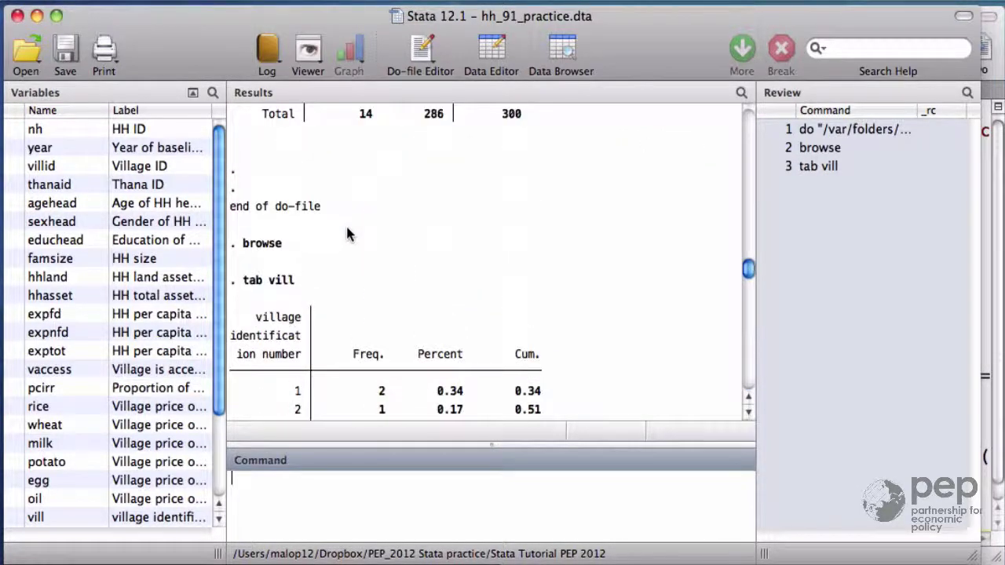
left_click(999, 294)
Add the line sort vill random_T at the end of the do-file, followed by blank lines.
key("Down")
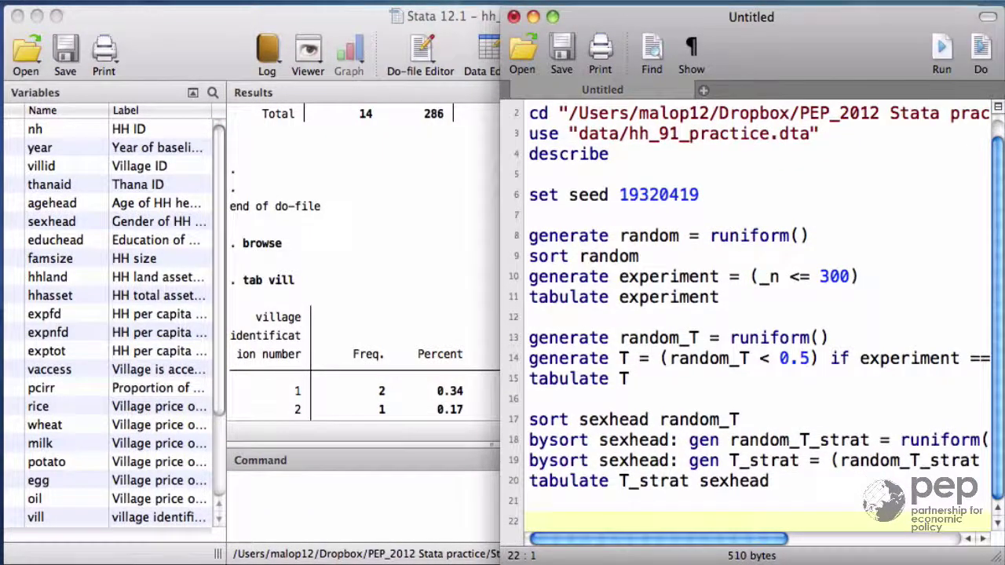
type("sort vill")
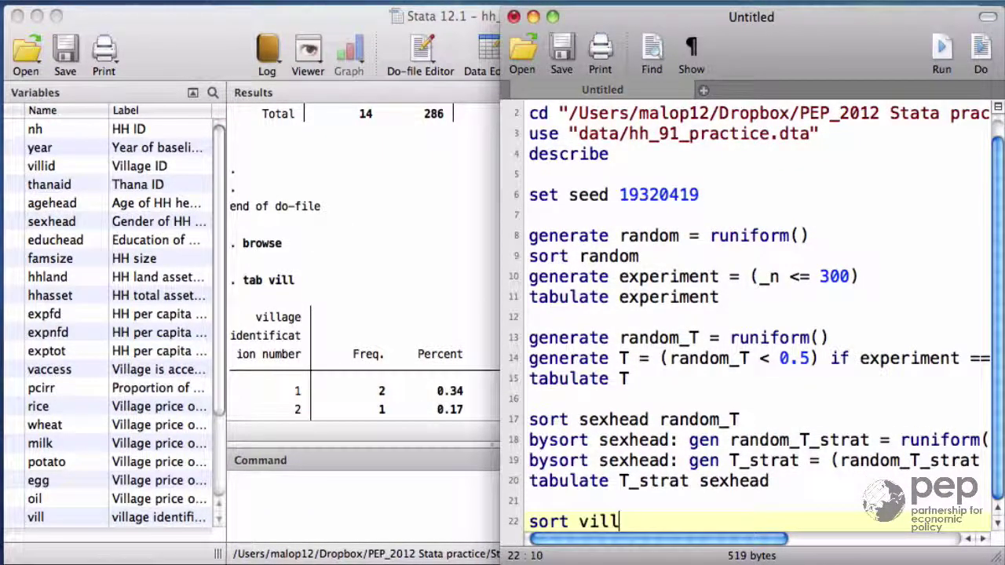
type(" random_T")
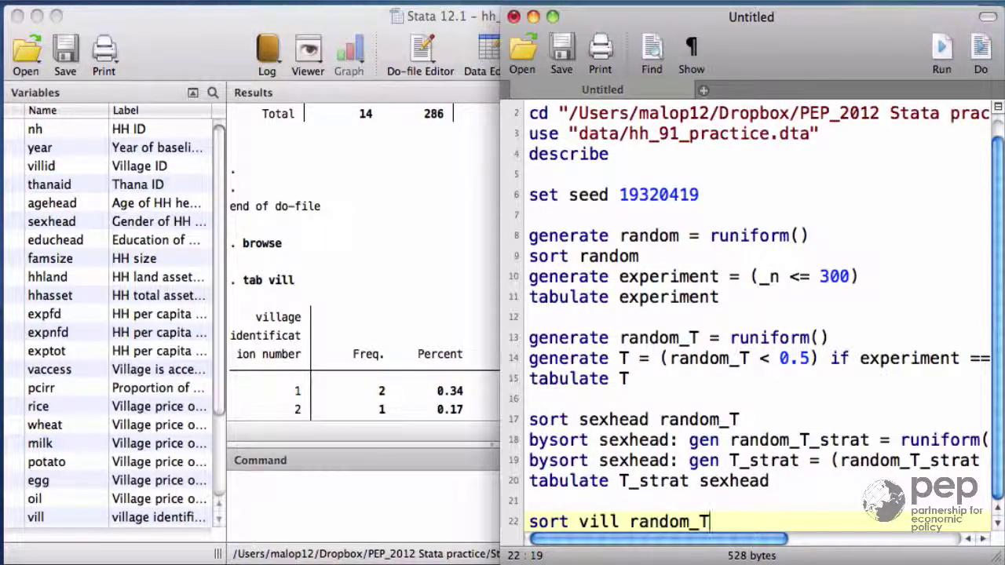
key("Return")
key("Return")
key("Return")
key("Return")
key("Up")
key("Up")
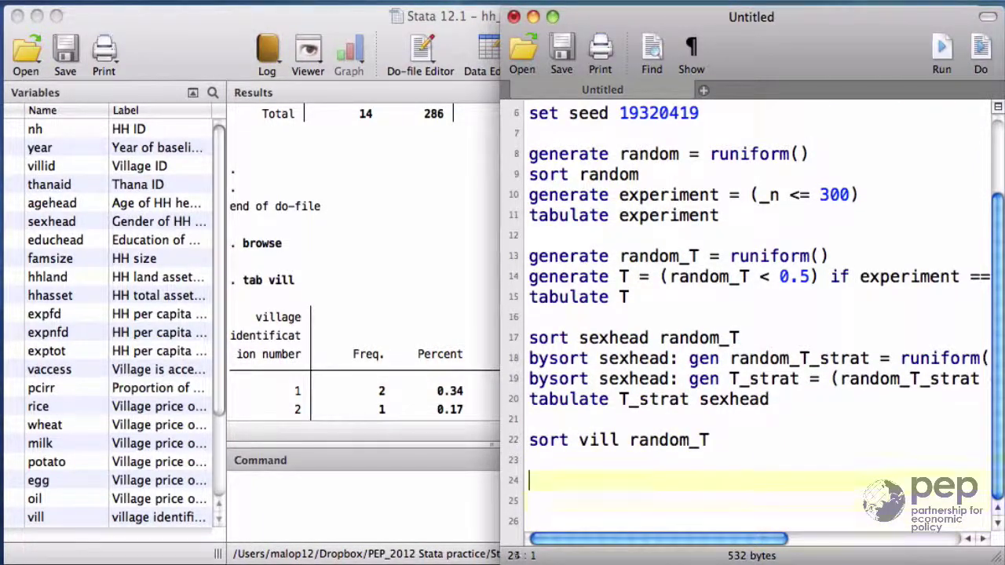
On line 23, write bys vill: egen random_vill = mean(random).
key("Up")
type("bys vill")
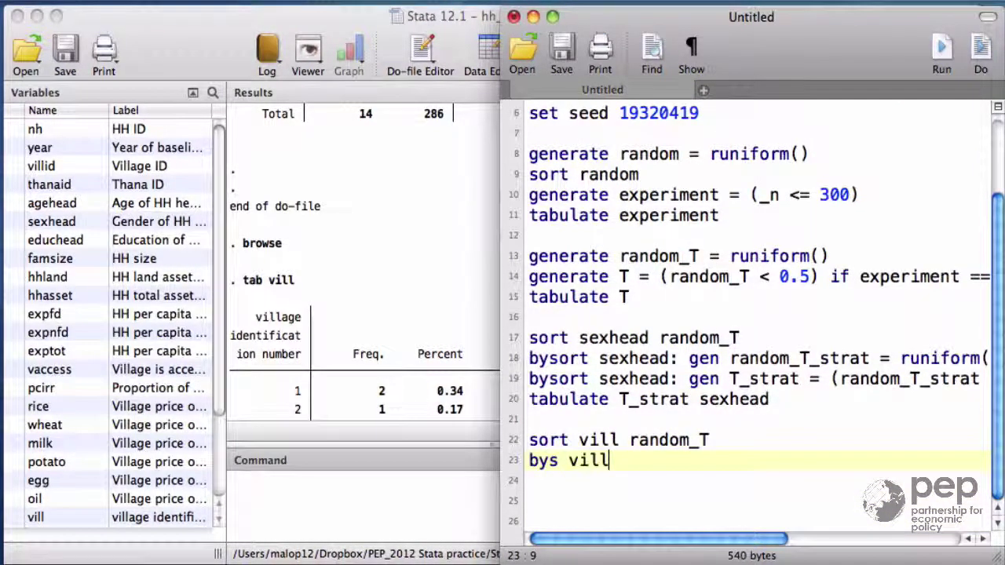
type(": egen")
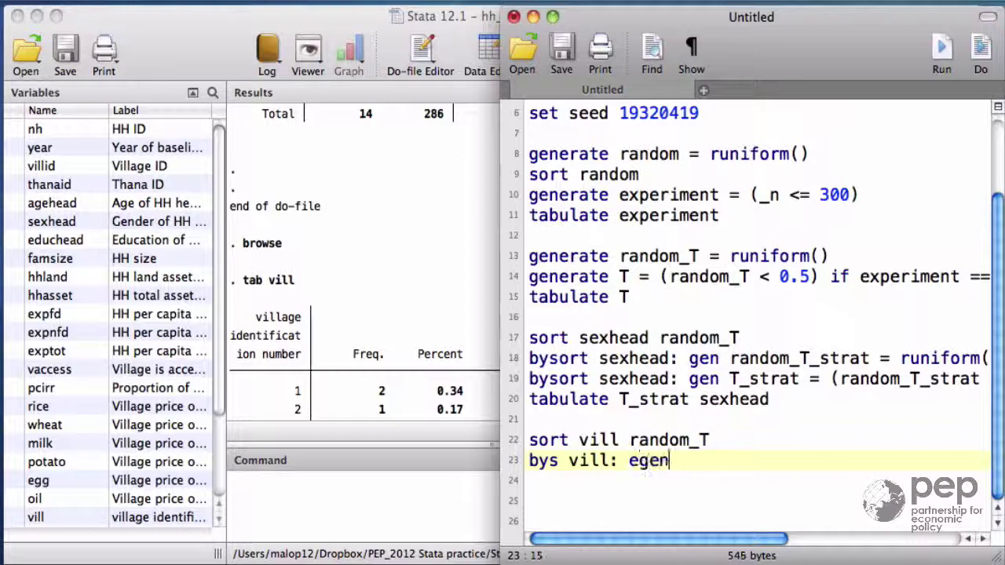
type(" rando")
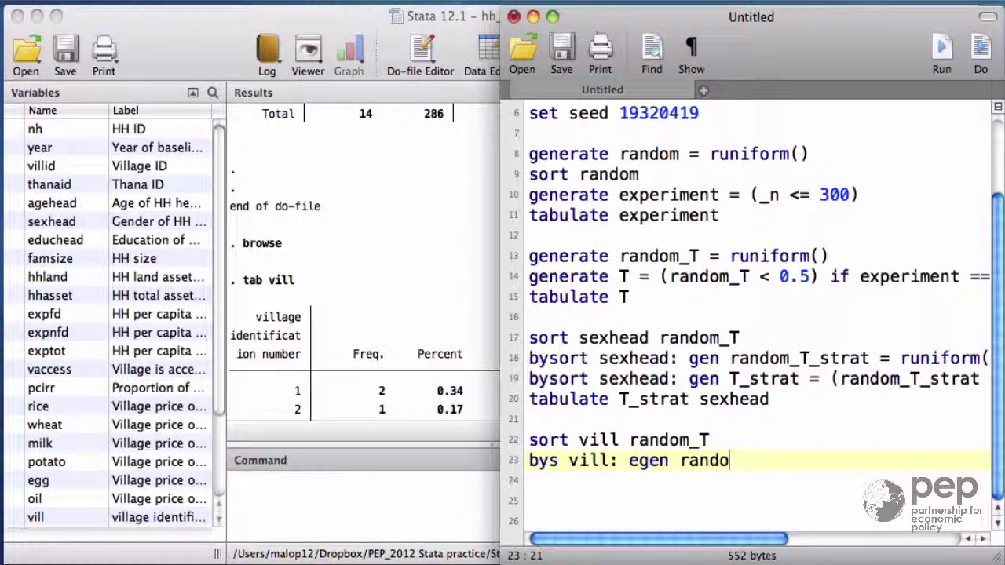
type("m_vill")
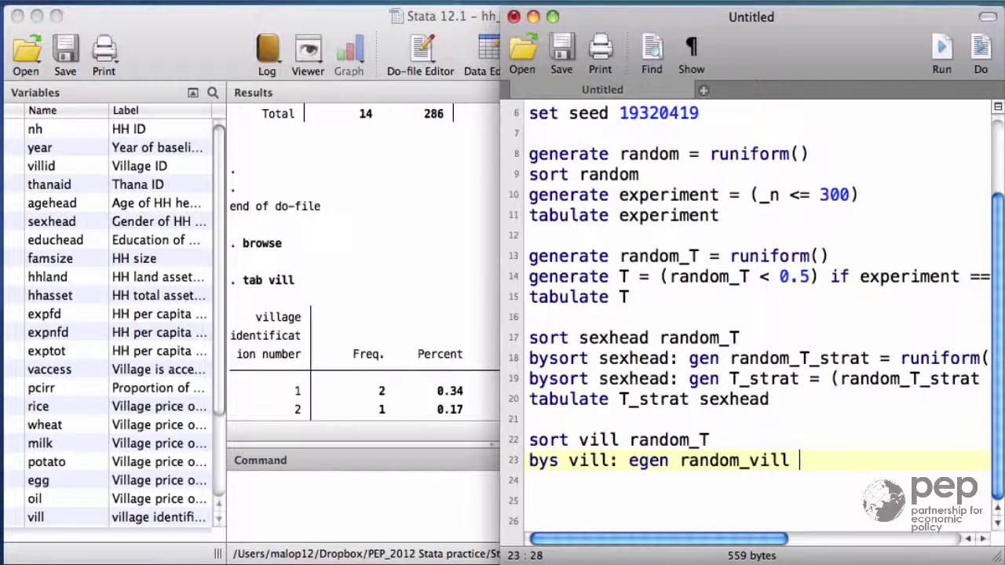
type("= ")
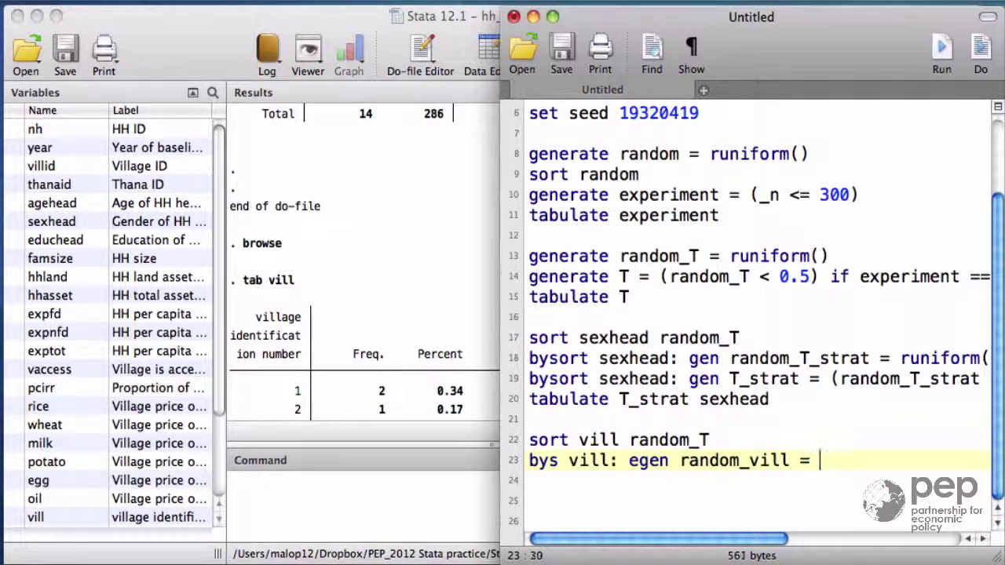
type("mean(ran")
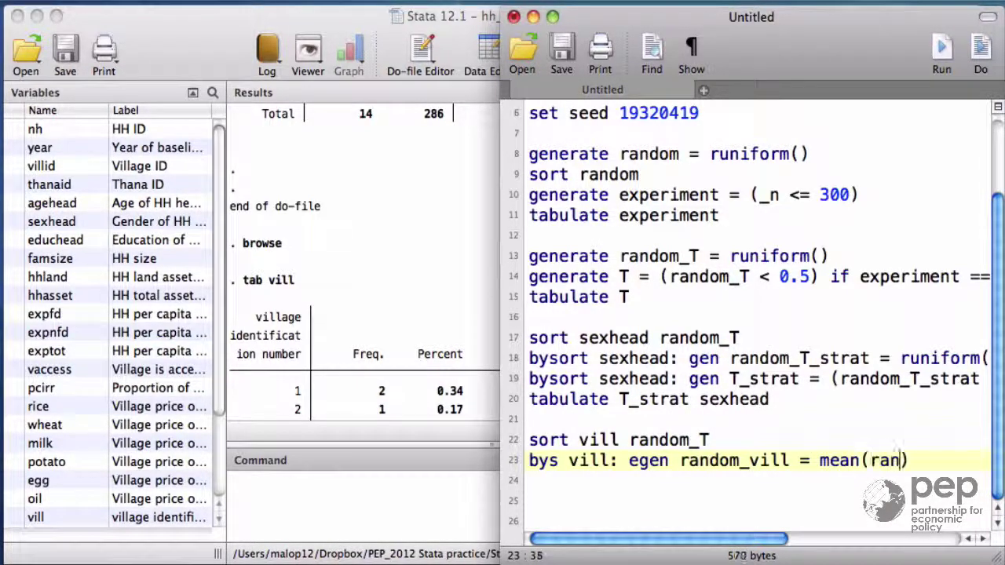
type("dom)")
key("Return")
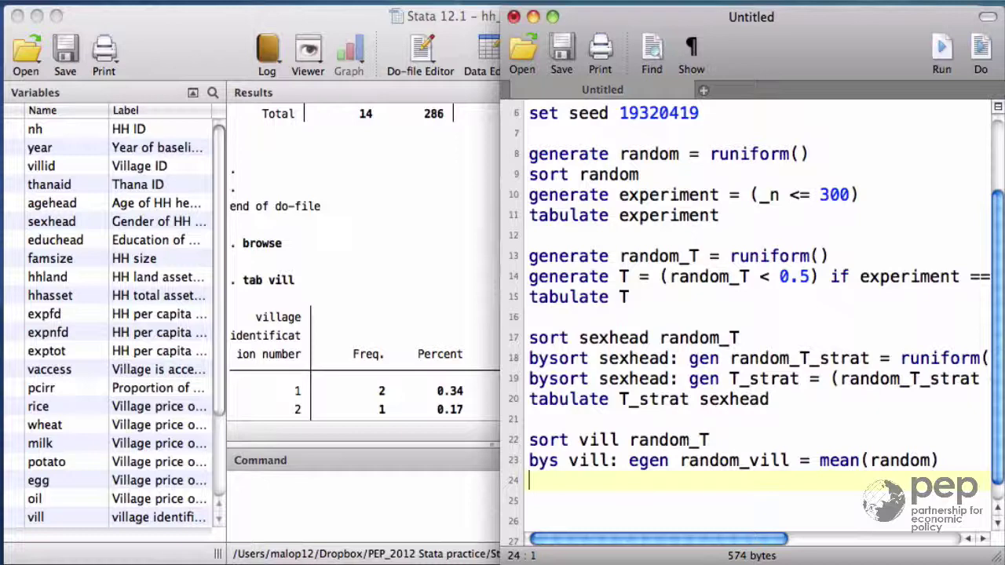
Add and run browse nh vill random_vill, then select the rows for villages 1, 2 and 3.
type("browse nh vill random_vill")
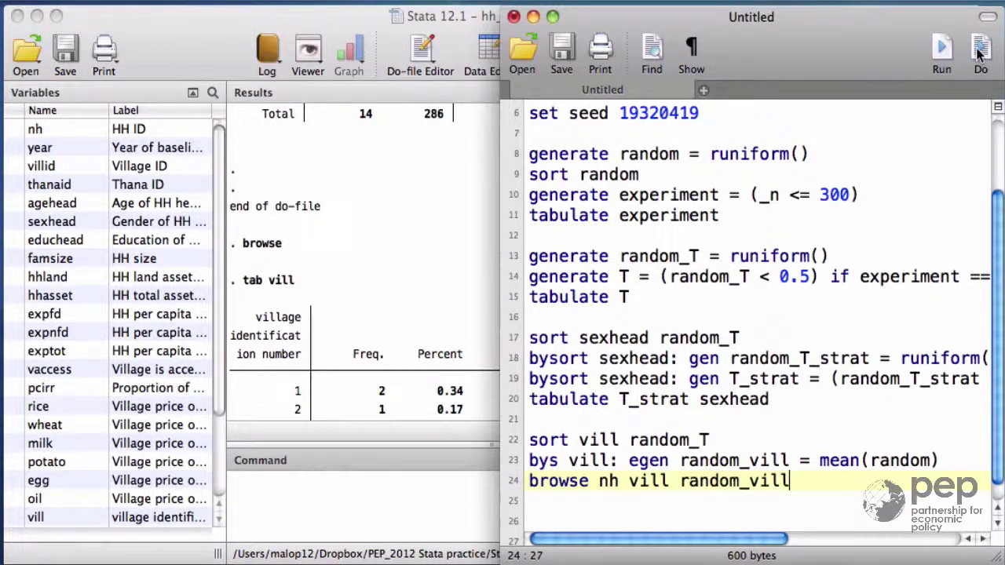
key("super+shift+d")
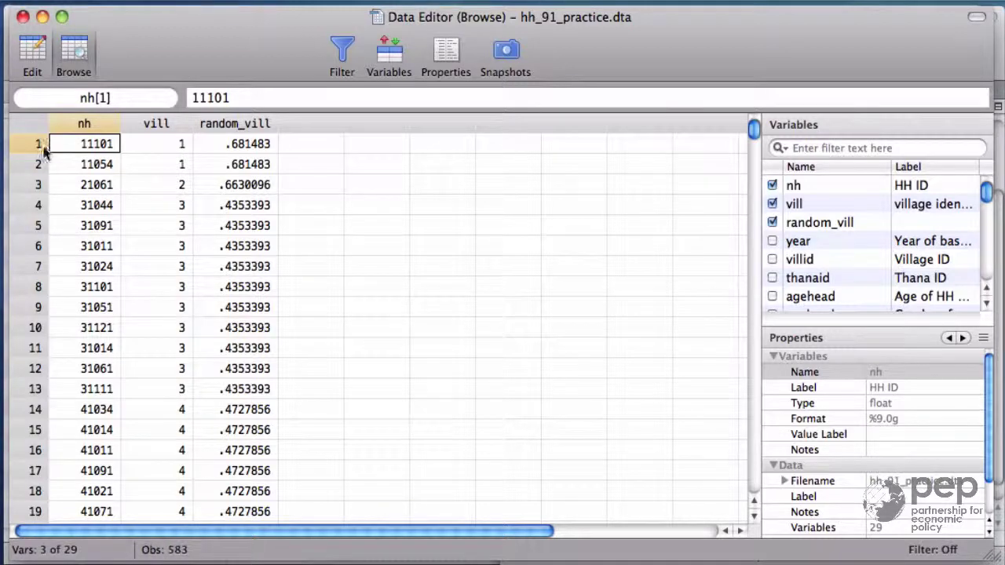
left_click_drag(33, 146, 33, 164)
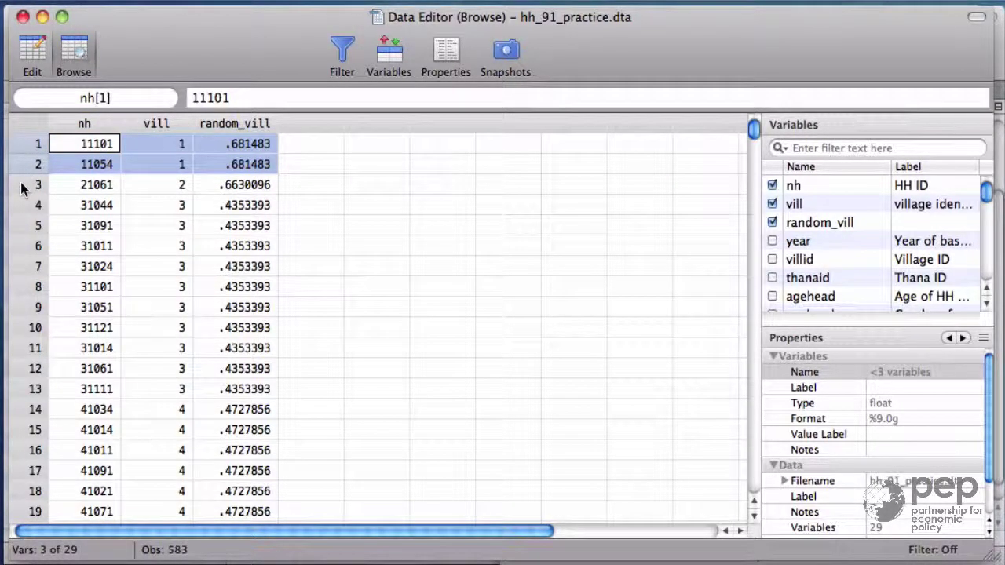
left_click(24, 186)
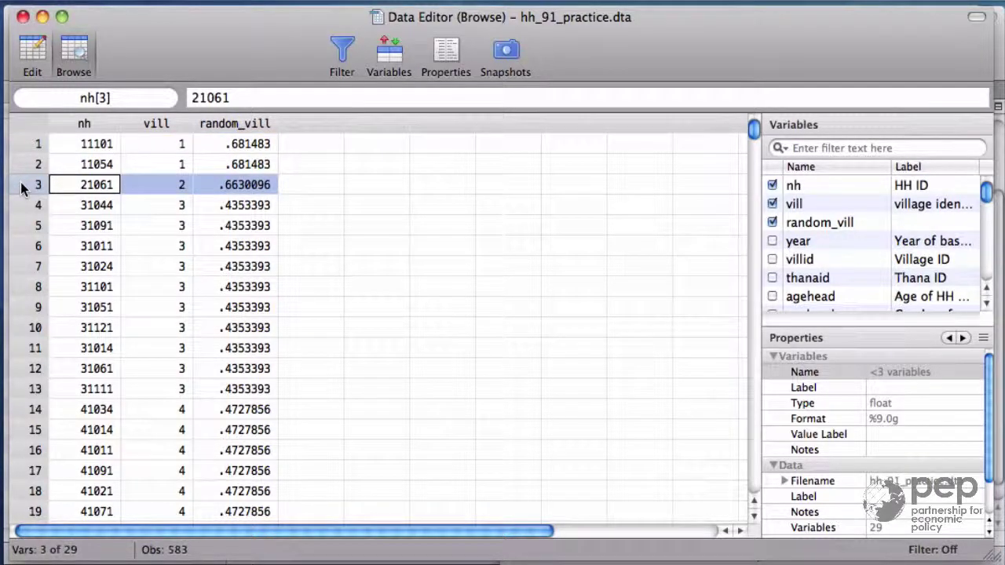
left_click_drag(22, 205, 9, 386)
Replace the browse line with gen T_vill = (random_vill < 0.5) and add tab vill T_vill.
left_click(23, 18)
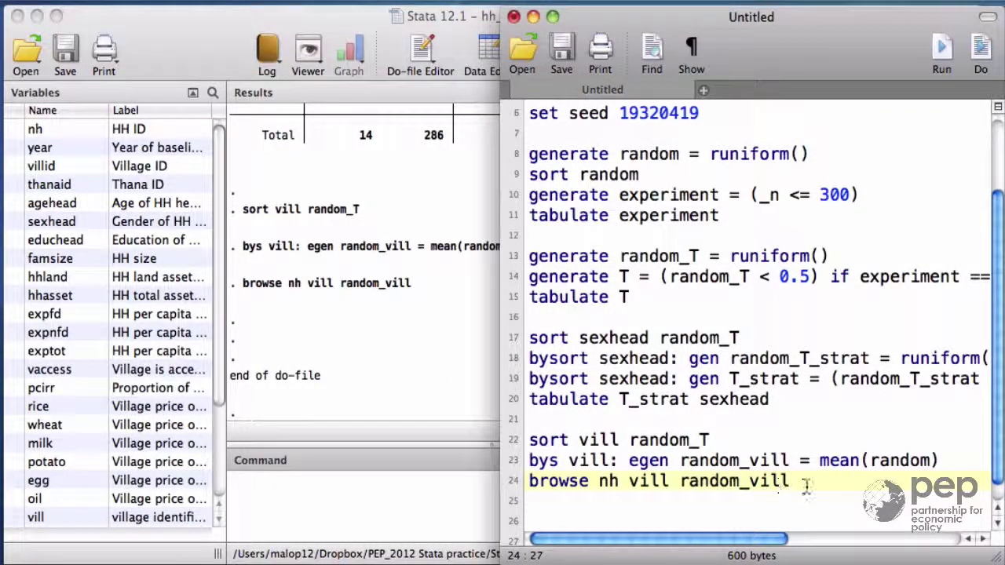
left_click_drag(800, 482, 433, 482)
type("ge")
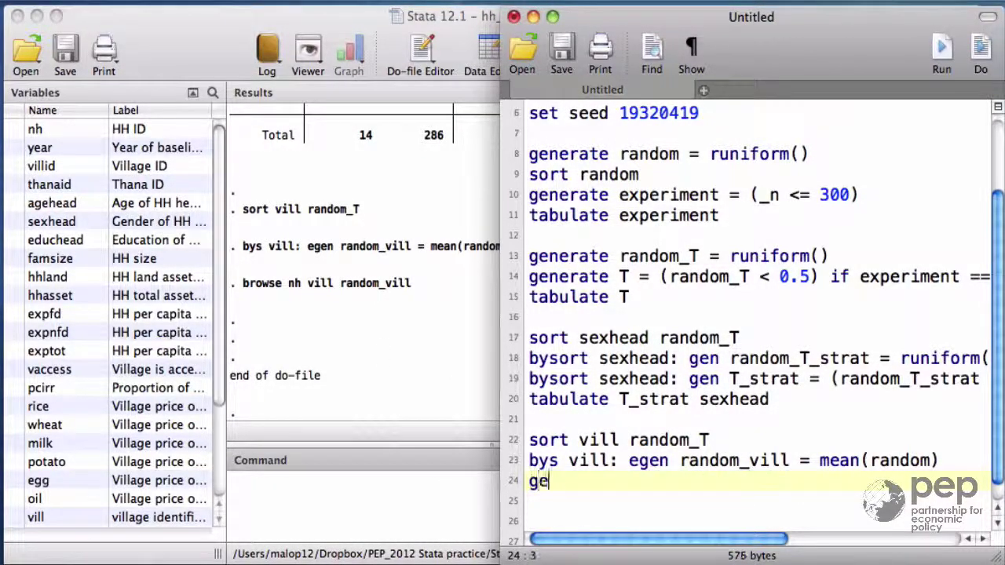
type("n T_vi")
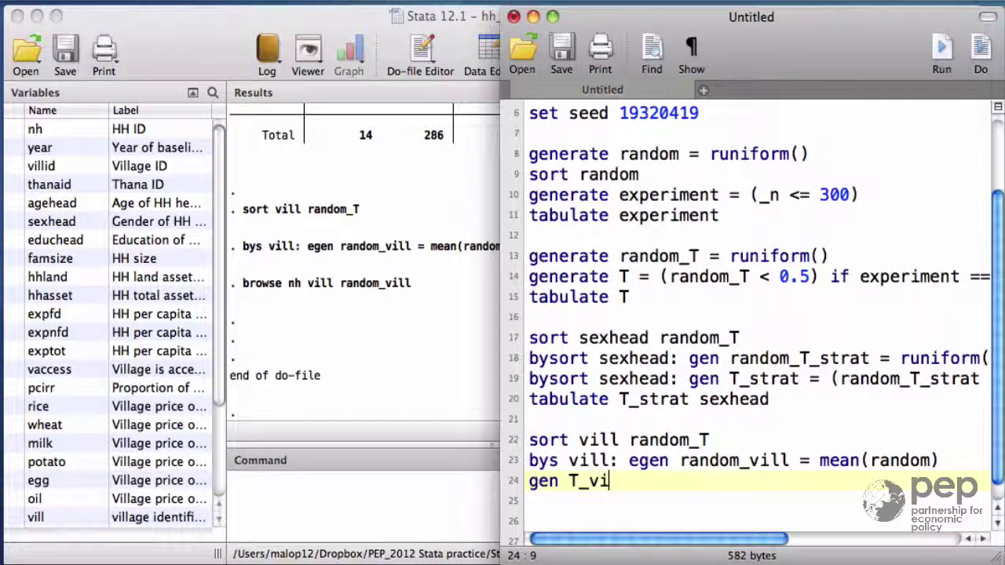
type("ll = ()")
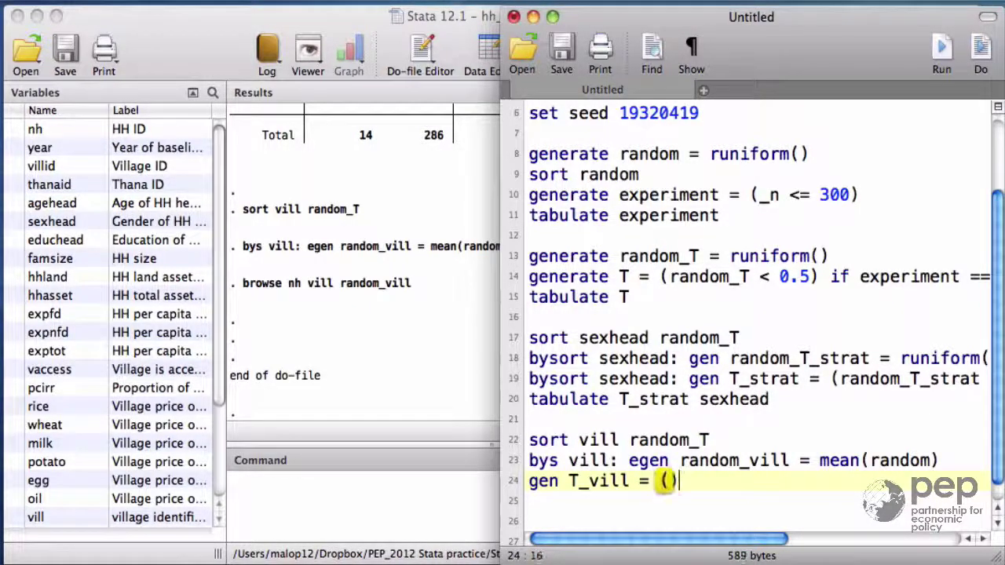
key("Left")
type("random")
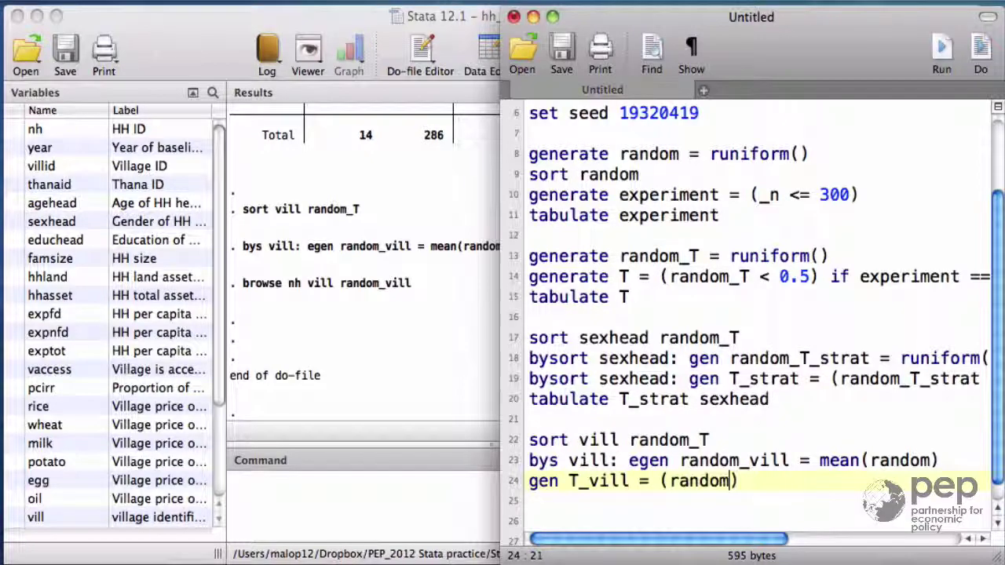
type("_vill < ")
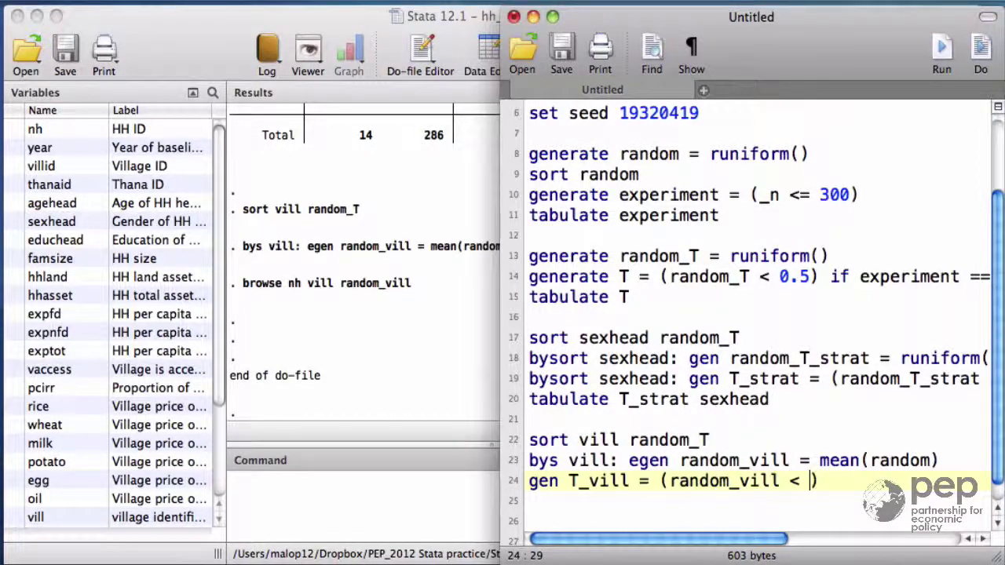
type("0.5")
key("Right")
key("Return")
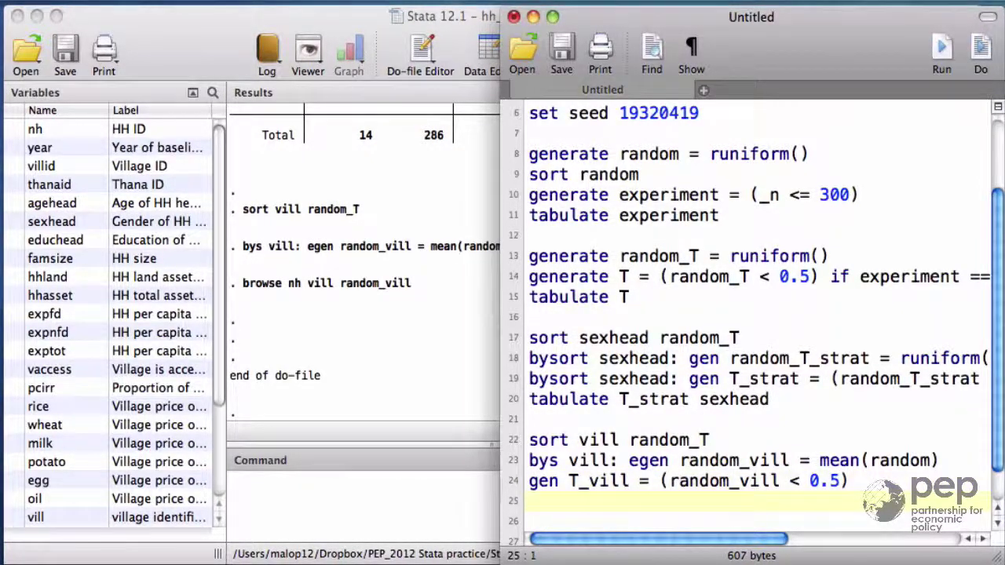
type("tab vil")
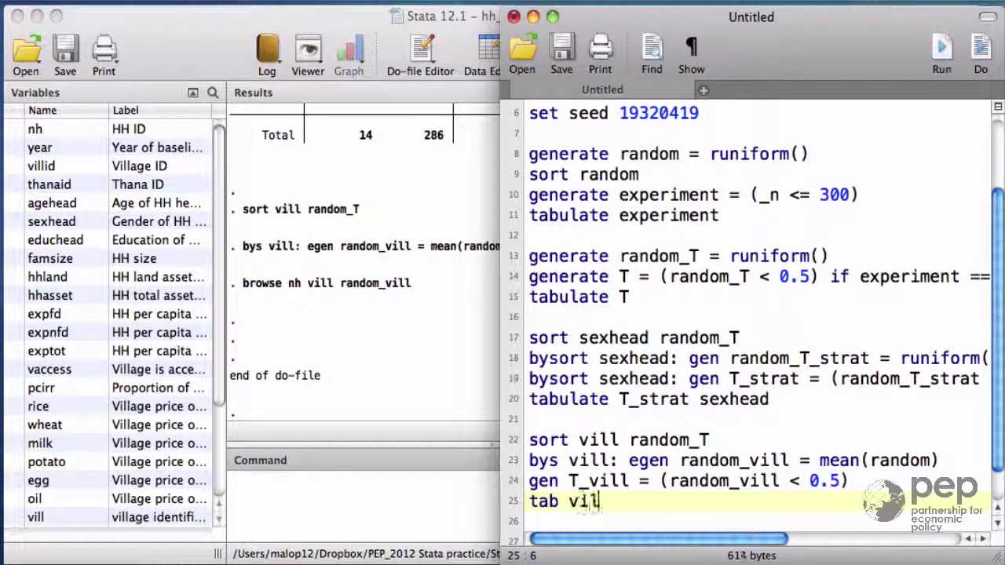
type("l T_vill")
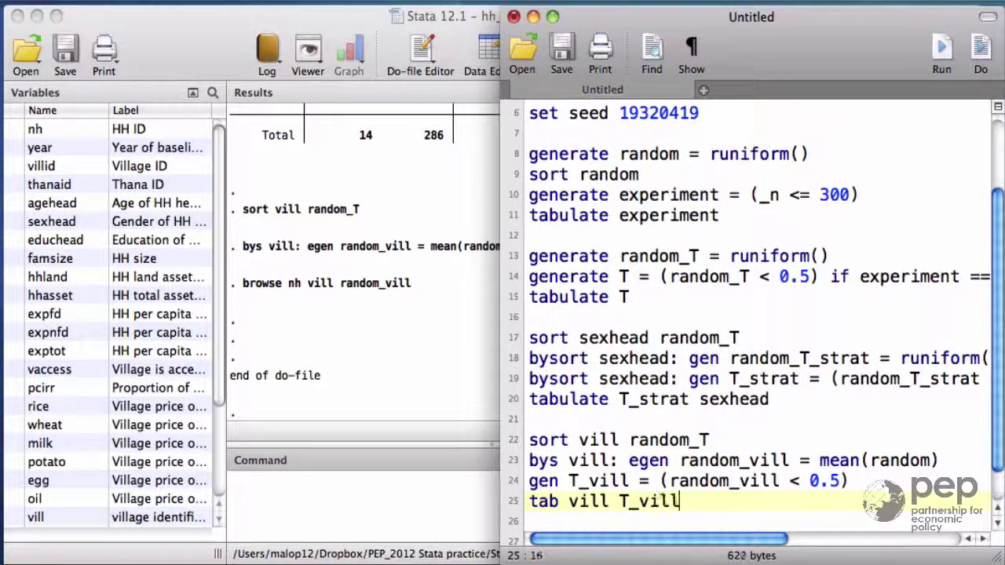
Run the do-file and inspect the tab vill T_vill rows for villages 2 and 3.
key("super+shift+d")
left_click(391, 318)
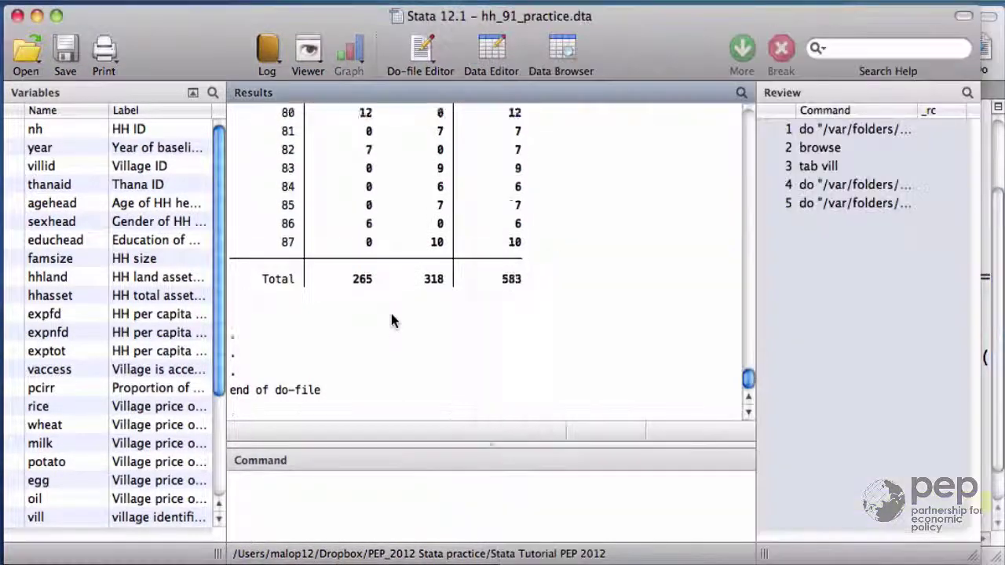
scroll(391, 314, "up", 20)
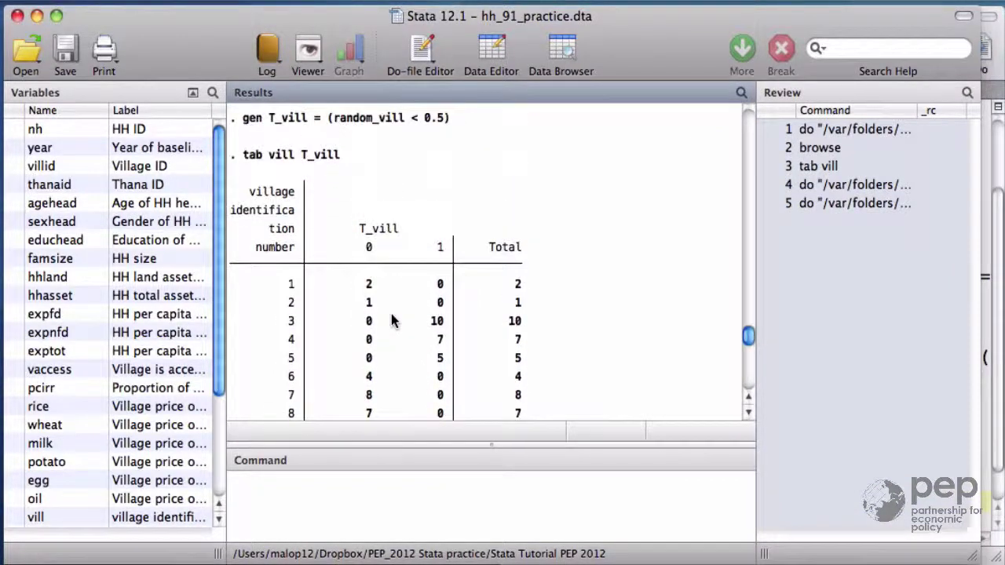
scroll(391, 320, "up", 1)
left_click_drag(250, 314, 547, 325)
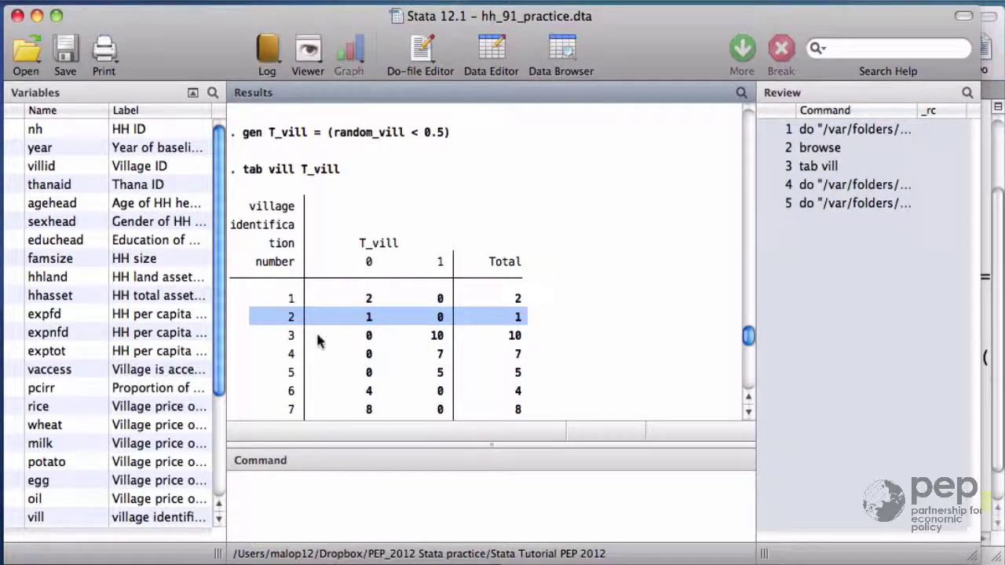
left_click(257, 336)
left_click_drag(256, 333, 559, 338)
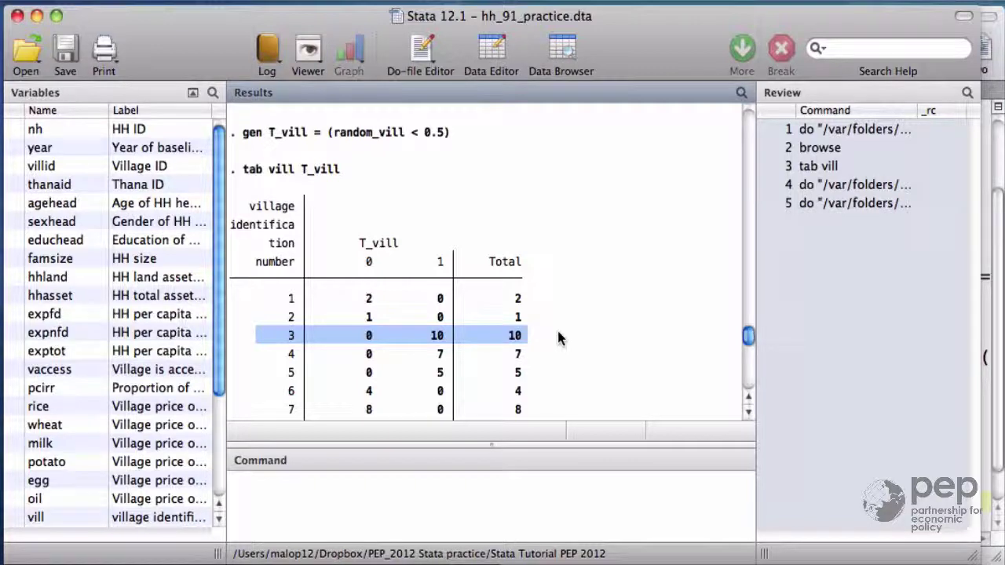
Replace line 25 with egen tag = tag(vill) and add tab T_vill if tag == 1.
left_click(987, 323)
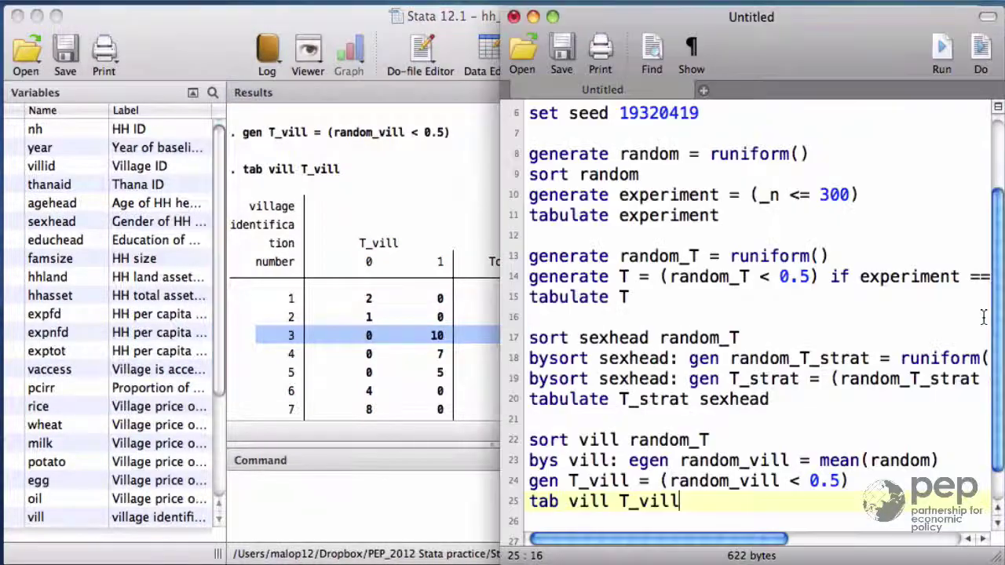
left_click_drag(711, 509, 518, 498)
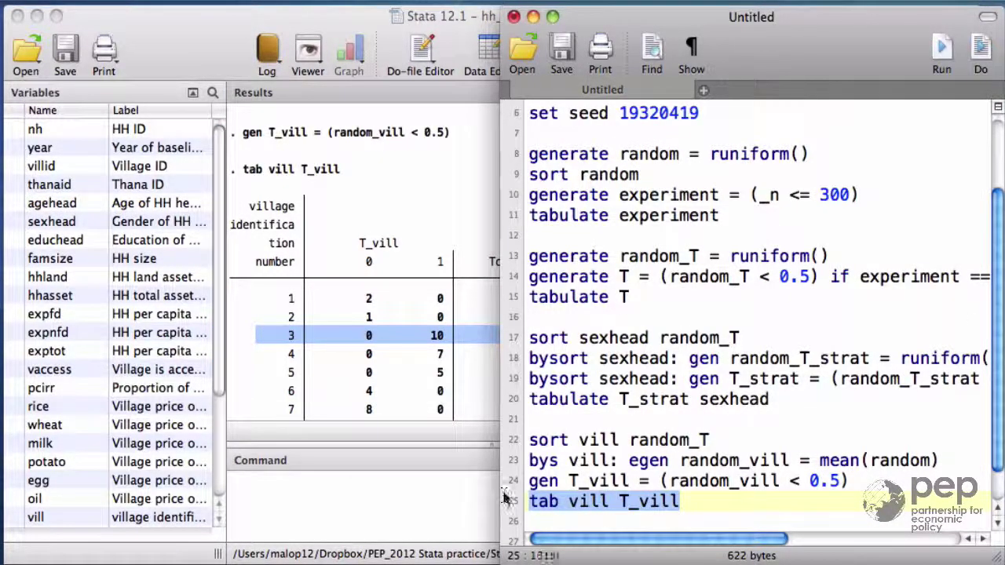
type("egen tag")
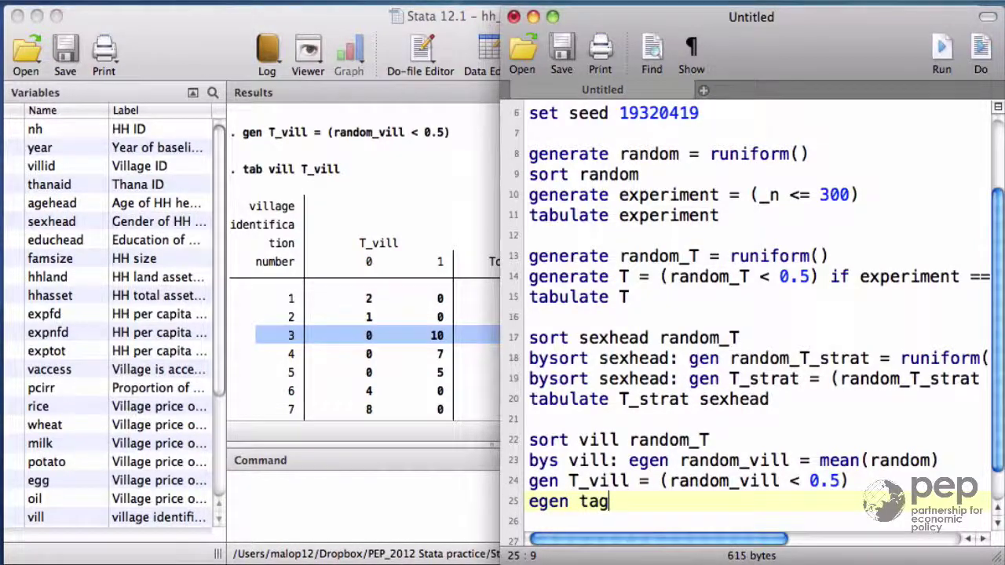
type(" = tag")
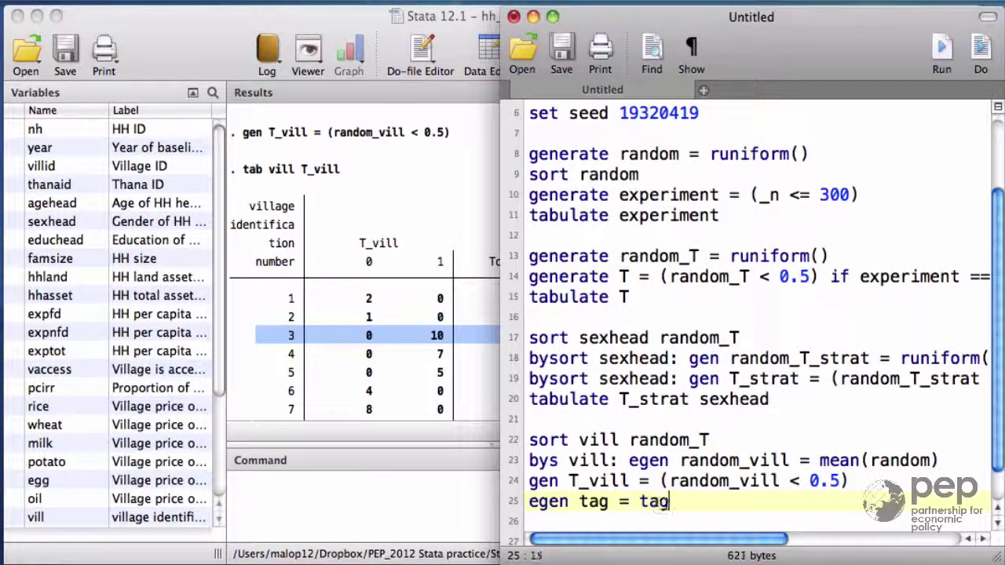
type("(vill)")
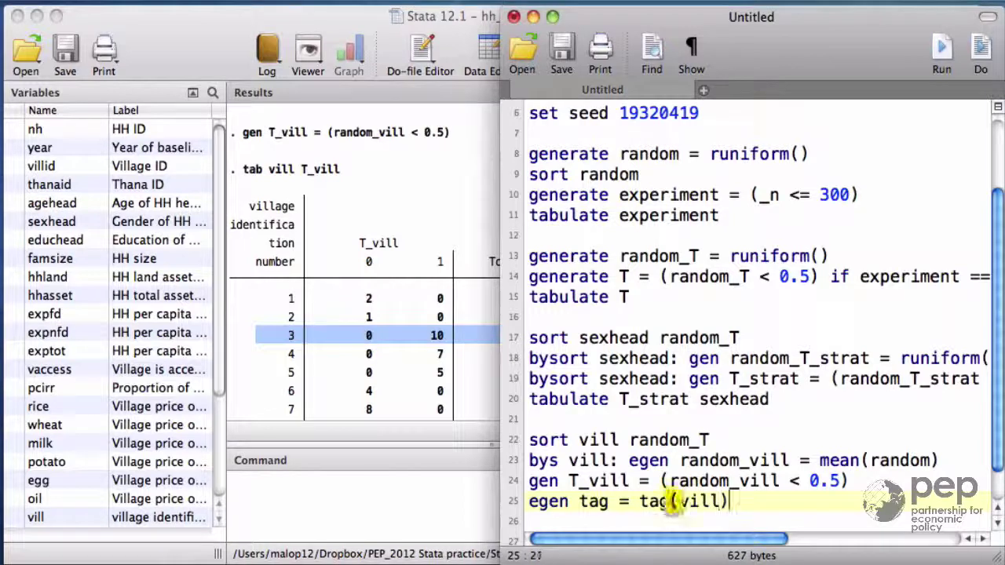
key("Return")
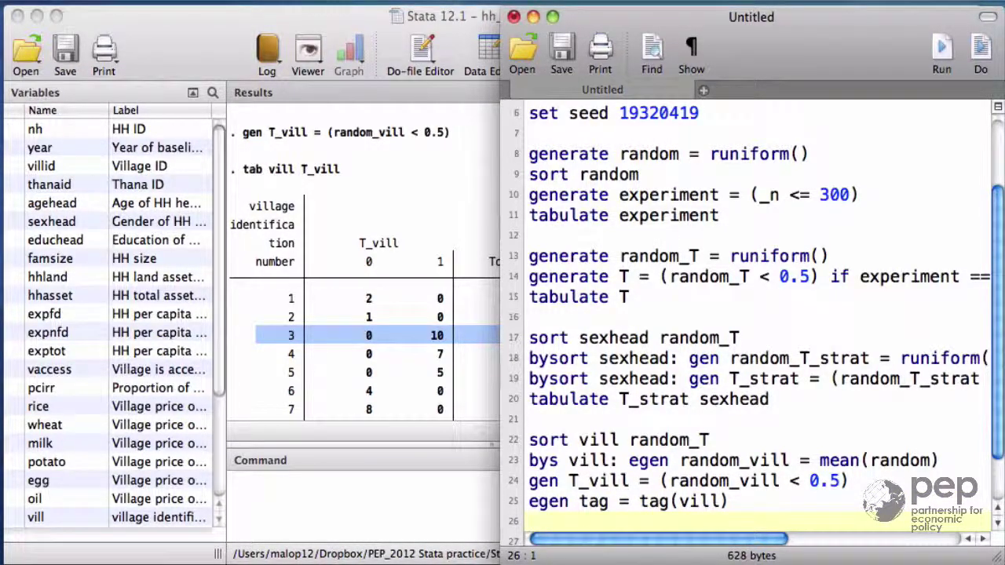
key("Return")
key("Return")
type("ta")
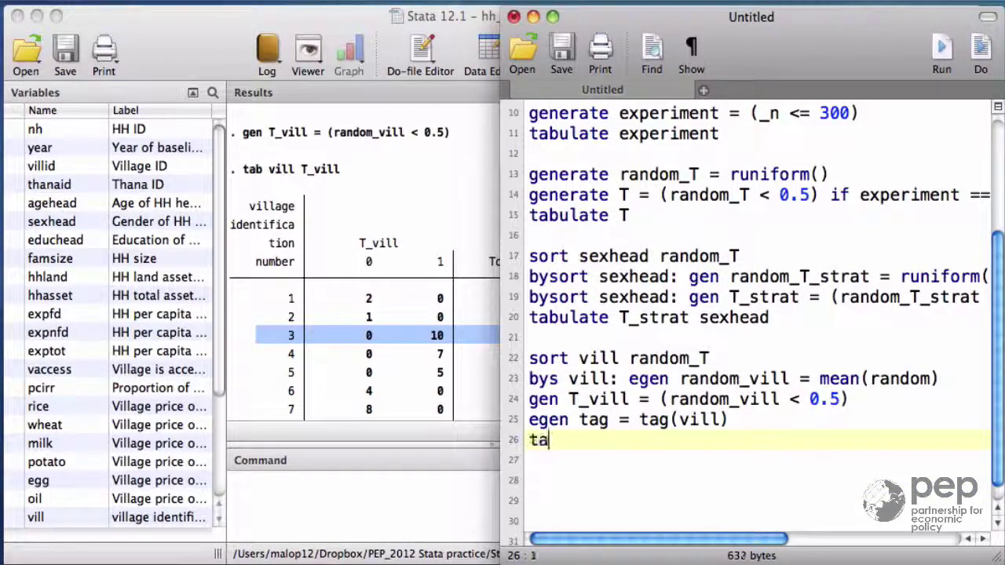
type("b T")
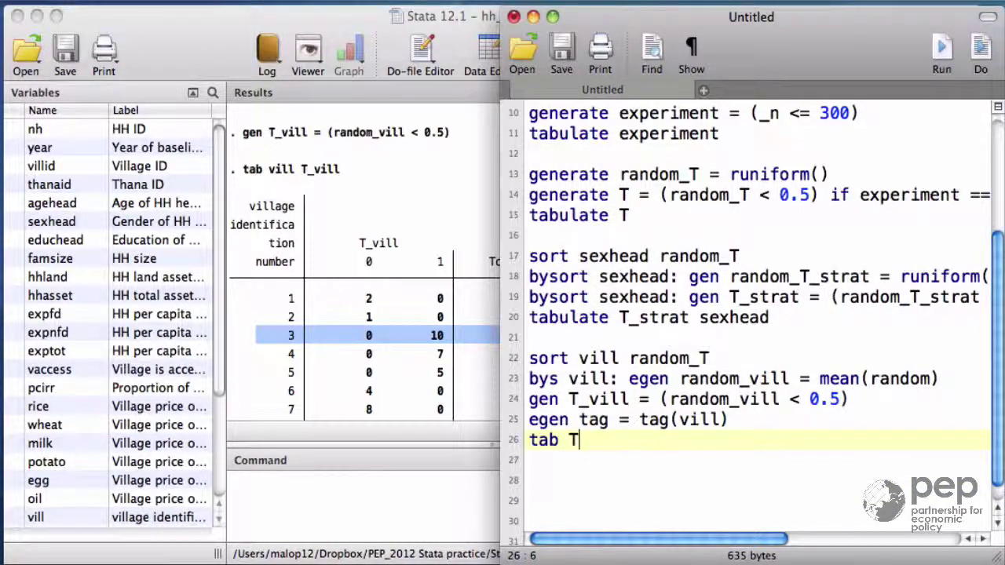
type("_vill if t")
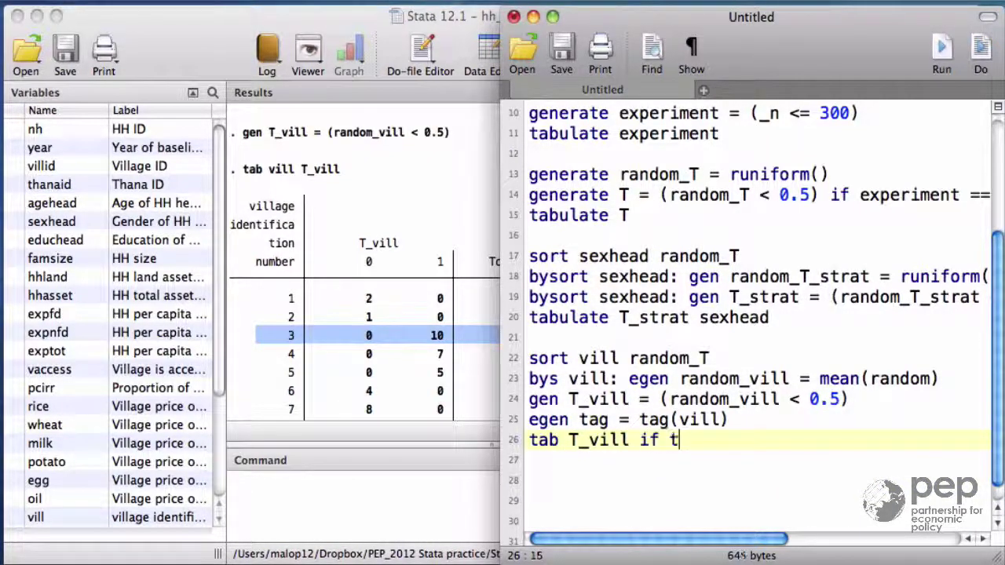
type("ag == 1")
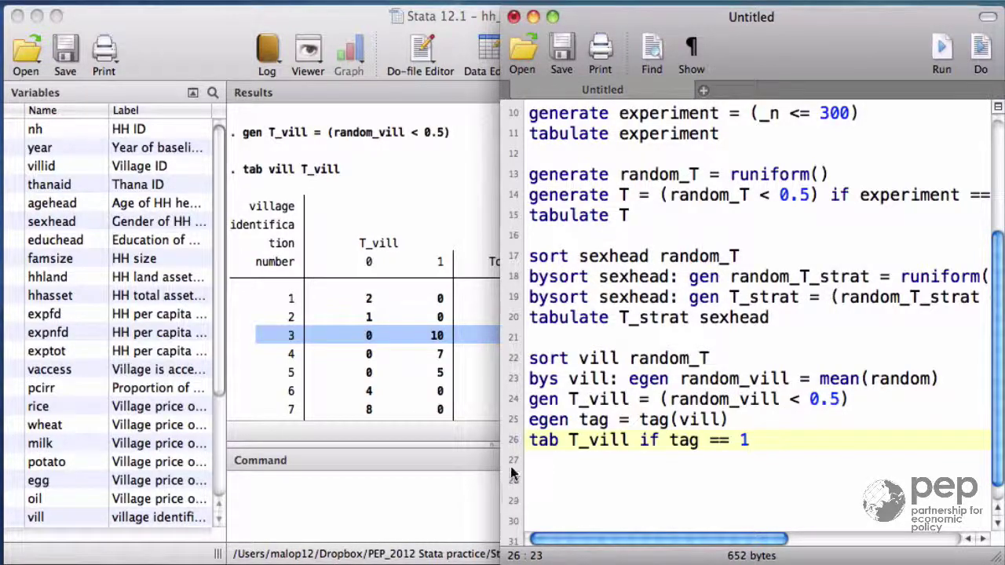
left_click(980, 45)
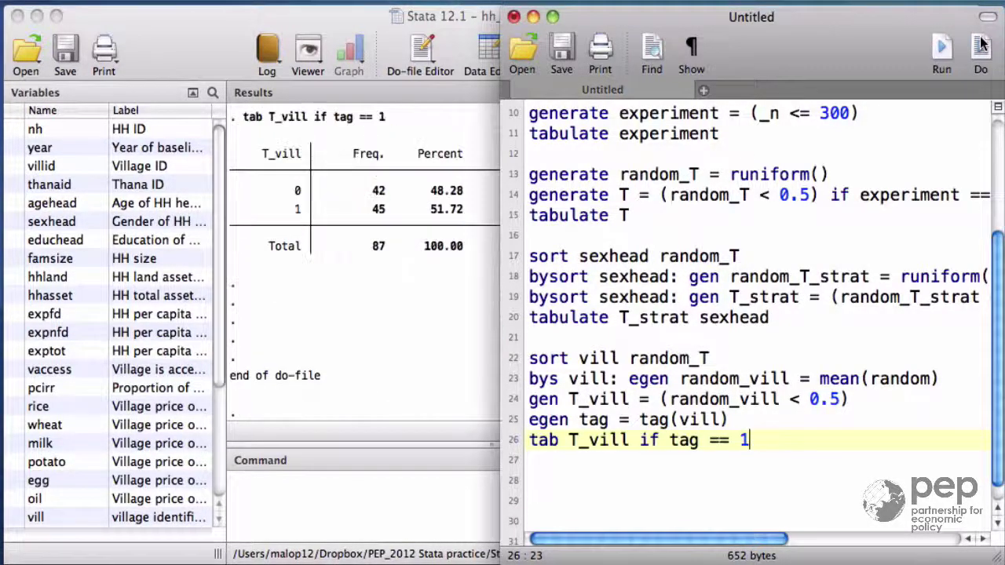